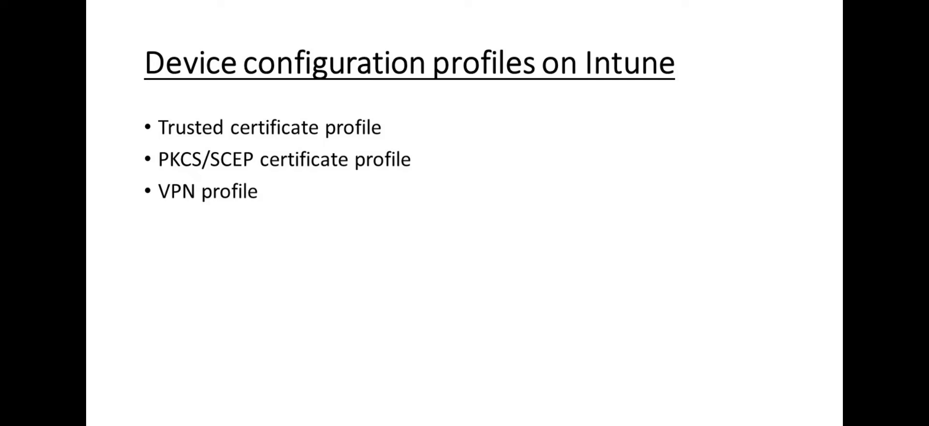
# Advance from the Intune device configuration profiles slide to the Microsoft documentation link slide
pyautogui.press('Right')
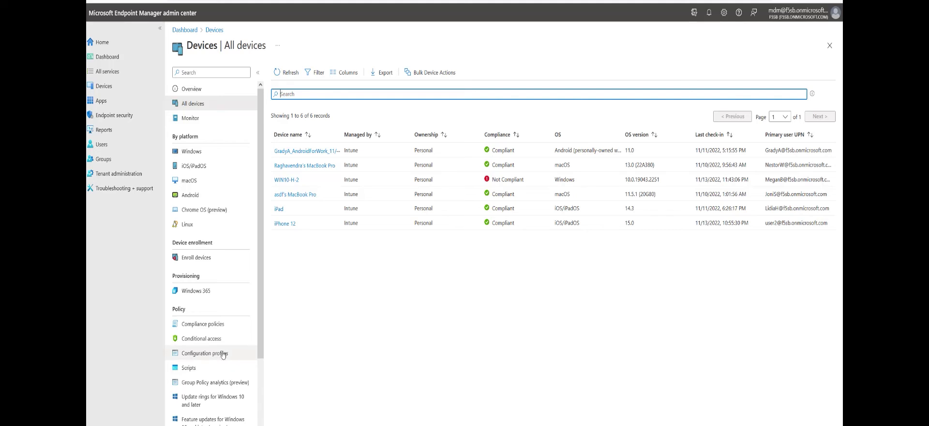
# View Certificate connectors under Tenant administration > Connectors and tokens, then open Android_trust
pyautogui.click(127, 175)
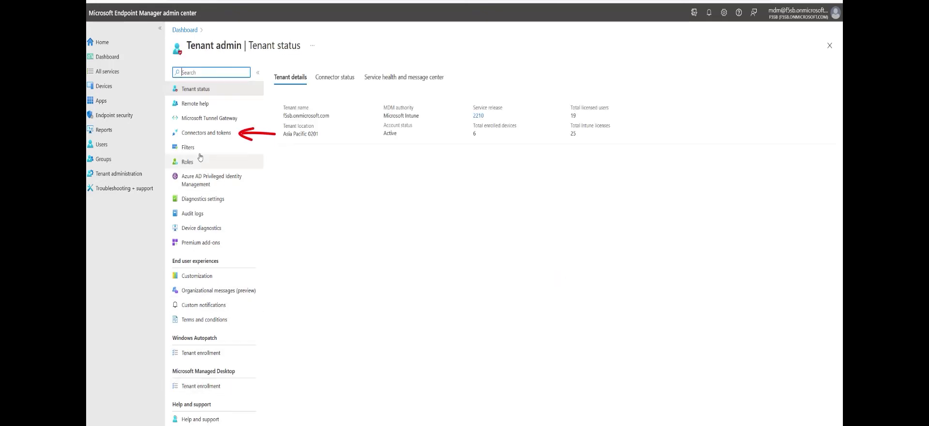
pyautogui.click(213, 134)
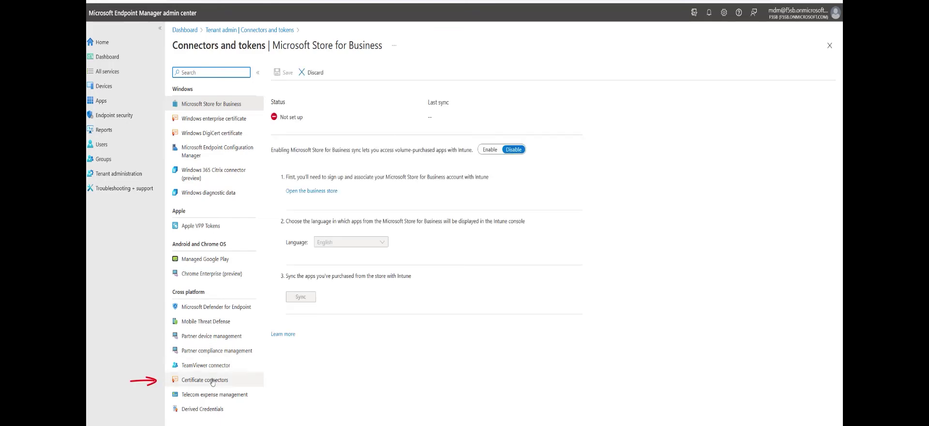
pyautogui.click(204, 380)
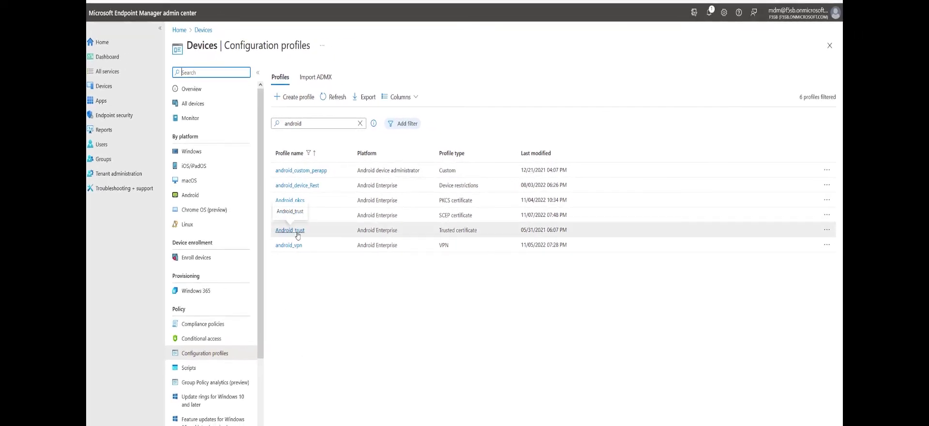
pyautogui.click(297, 233)
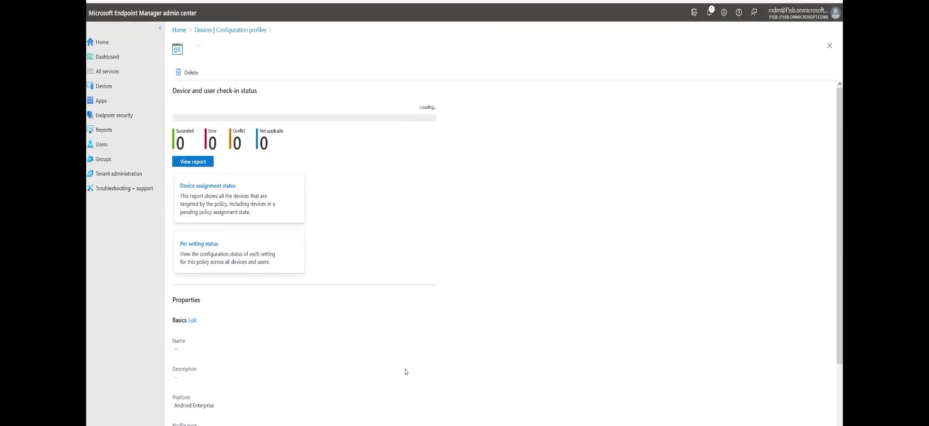
# Scroll Android_trust's overview to its assignments (MDM_Intune_2, F5_mdm_group) and auto_ca.cer certificate
pyautogui.scroll(-3, 332, 358)
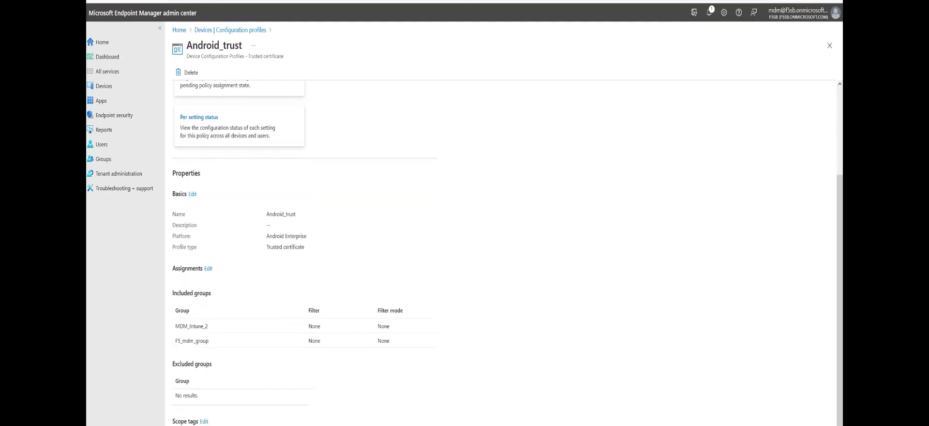
pyautogui.scroll(-1, 383, 368)
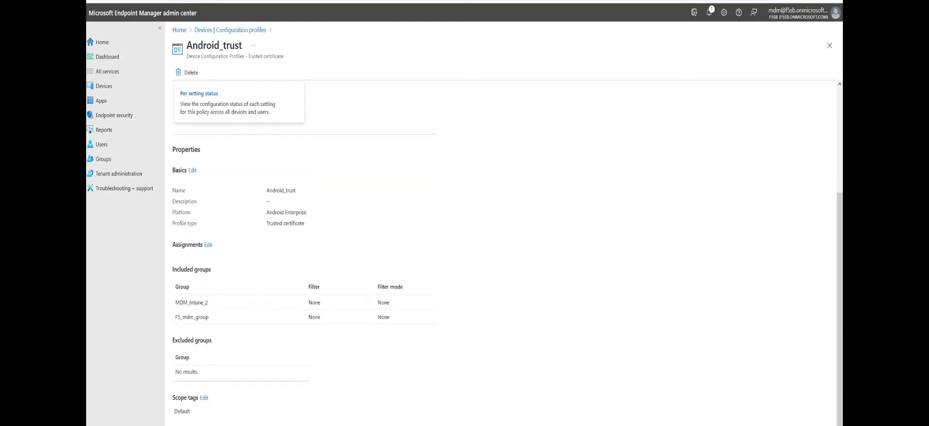
pyautogui.scroll(-3, 383, 290)
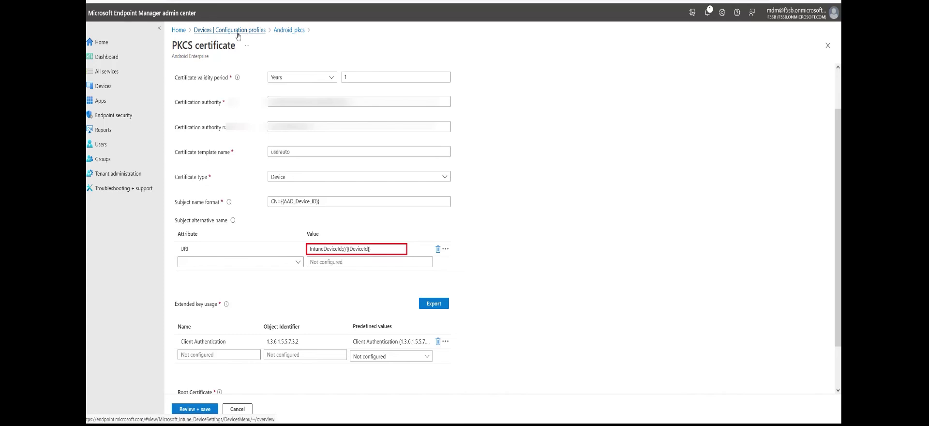
# Return to the profile list, discard the unsaved PKCS edits, and open Android_SCEP
pyautogui.click(87, 8)
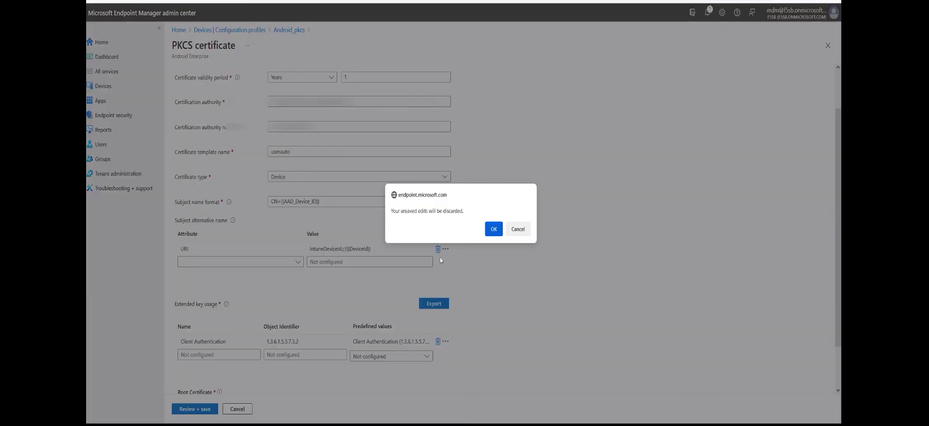
pyautogui.click(500, 233)
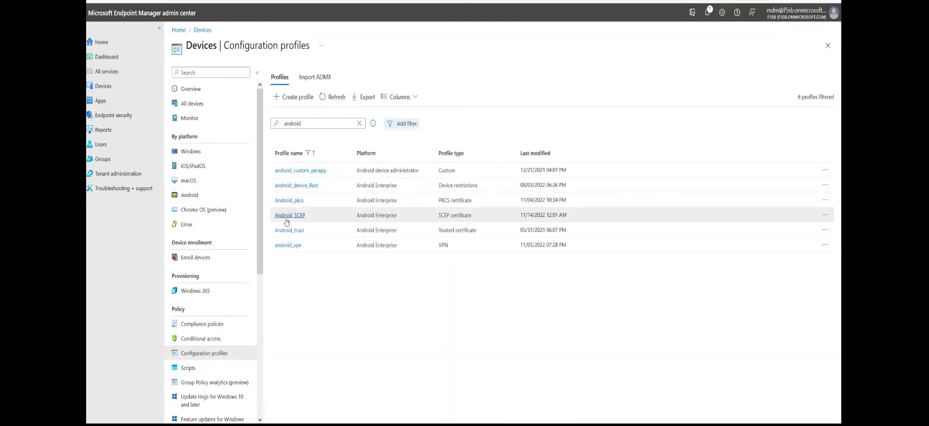
pyautogui.click(280, 208)
# Edit the URI subject alternative name in Android_SCEP's configuration settings
pyautogui.scroll(-5, 353, 233)
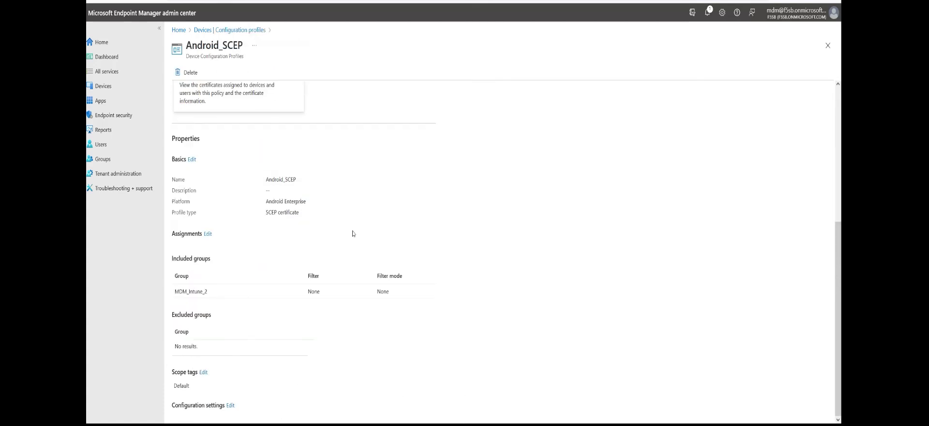
pyautogui.click(230, 407)
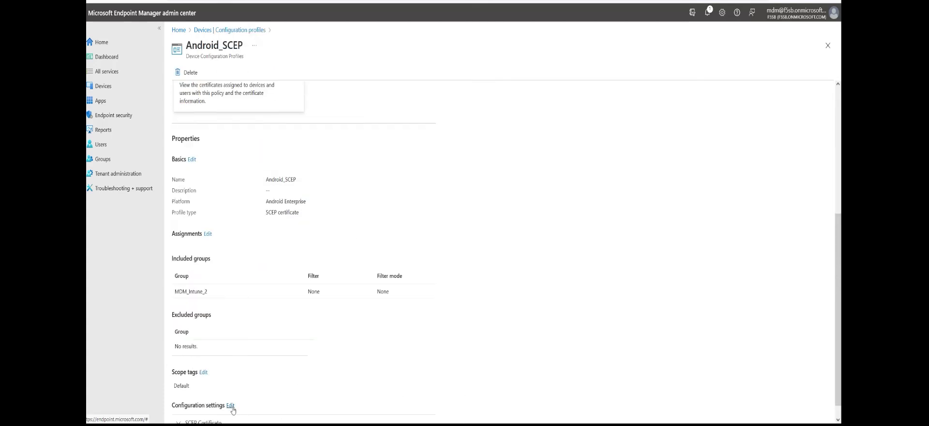
pyautogui.scroll(3, 334, 288)
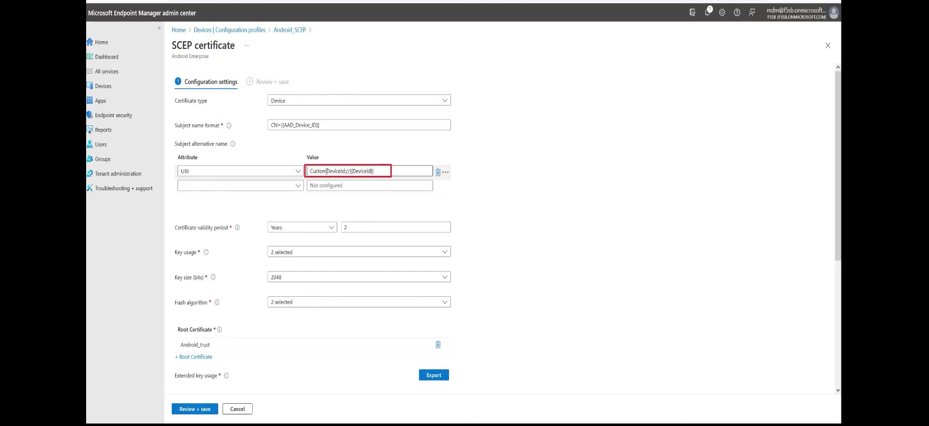
pyautogui.click(314, 172)
pyautogui.click(357, 208)
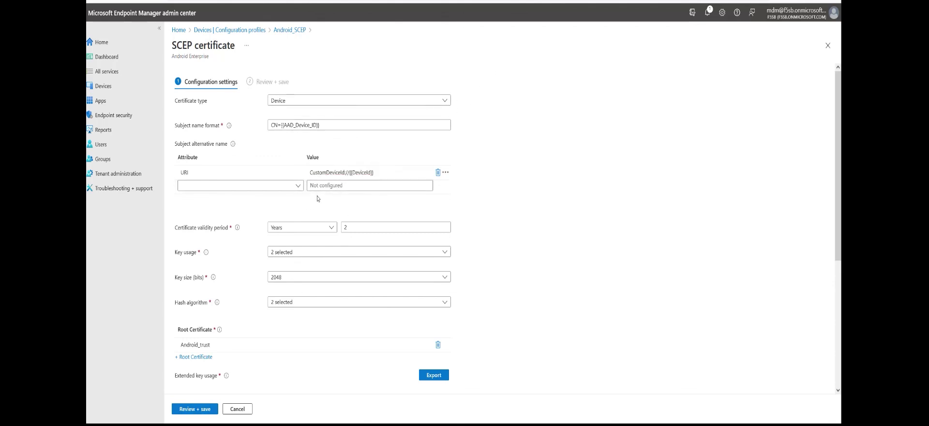
pyautogui.scroll(-2, 351, 304)
pyautogui.scroll(1, 277, 118)
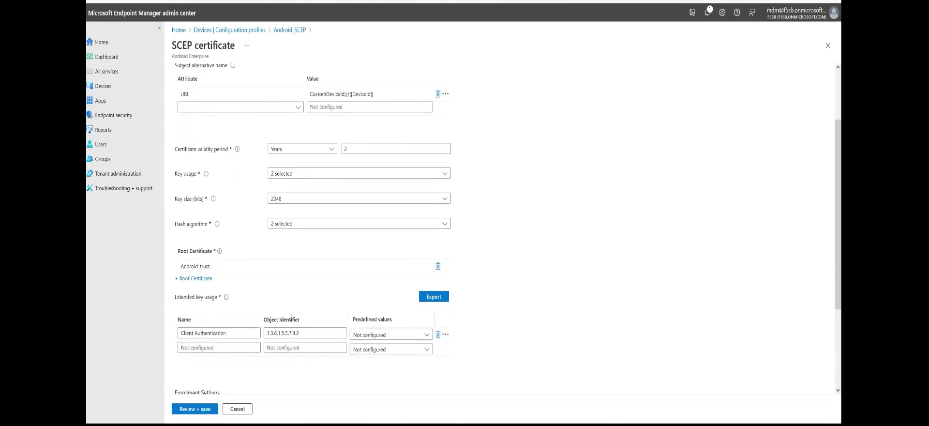
pyautogui.scroll(1, 278, 119)
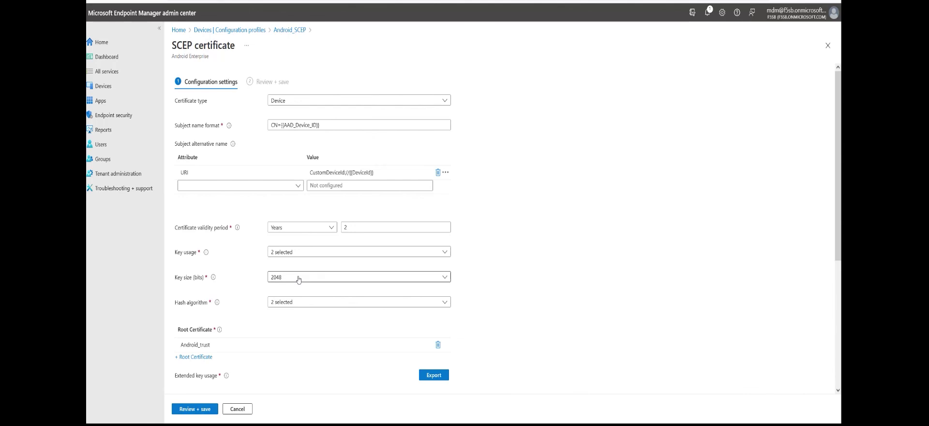
pyautogui.scroll(-4, 298, 280)
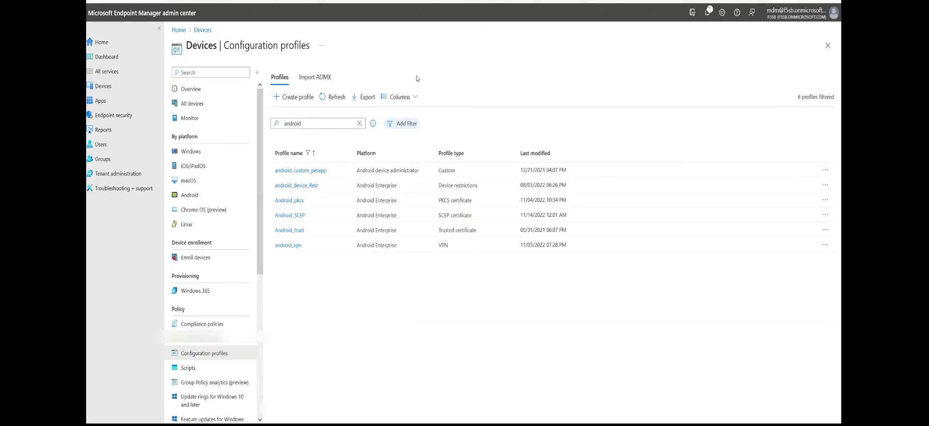
# Open the android_vpn profile and review its Base VPN connection name setting
pyautogui.click(296, 245)
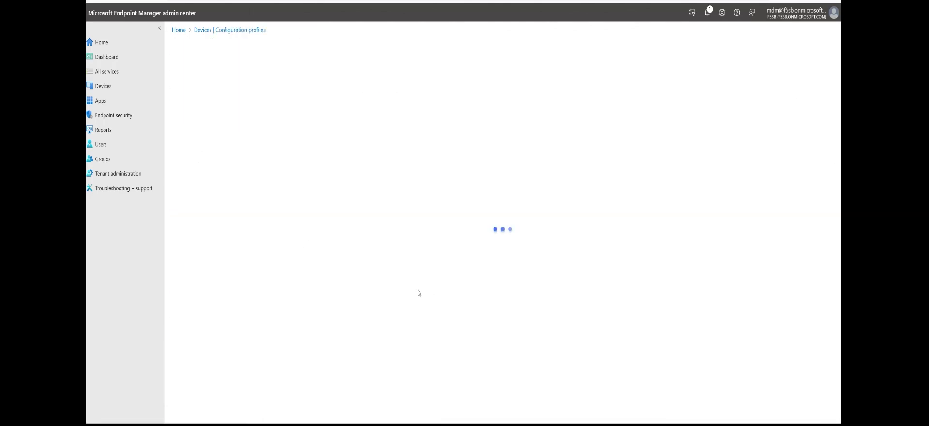
pyautogui.scroll(-4, 379, 284)
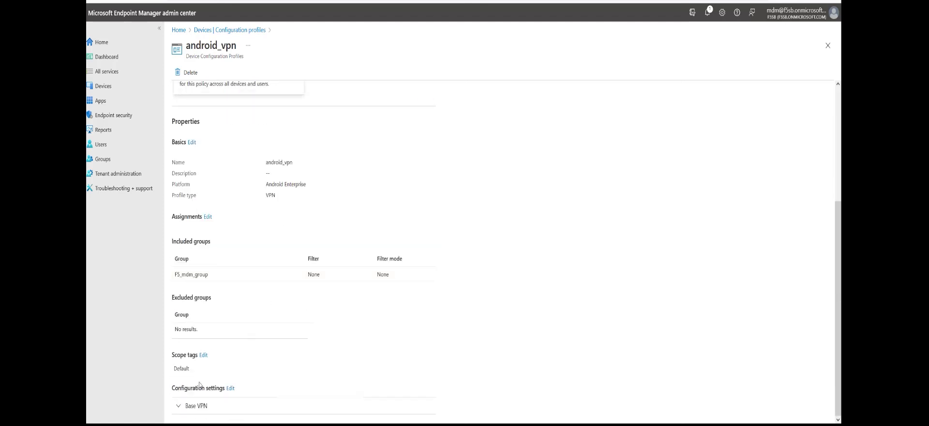
pyautogui.click(197, 406)
pyautogui.scroll(-1, 291, 357)
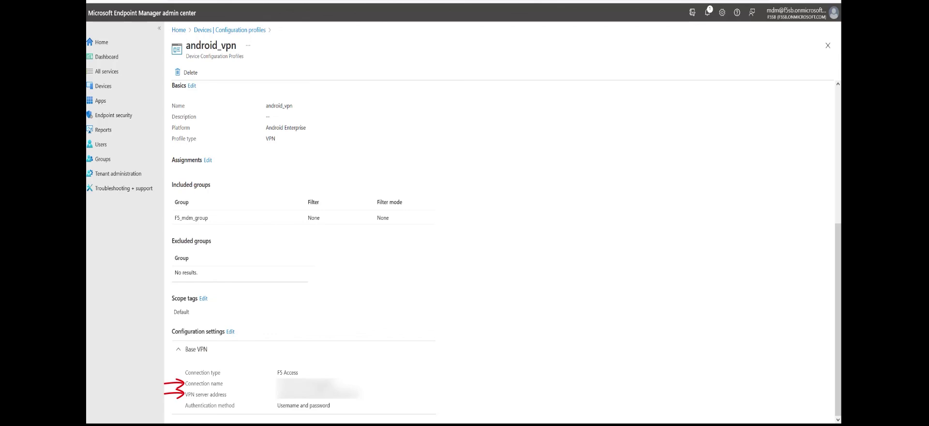
pyautogui.moveTo(202, 383); pyautogui.dragTo(235, 388)
pyautogui.scroll(1, 412, 323)
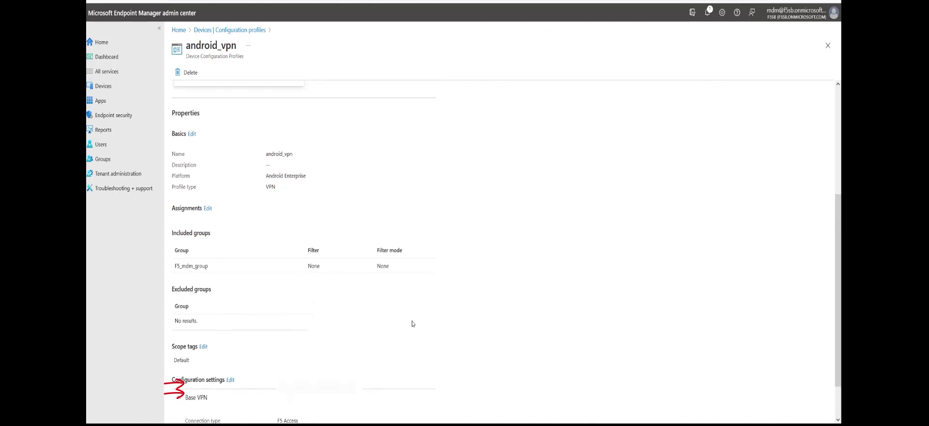
pyautogui.scroll(-1, 353, 336)
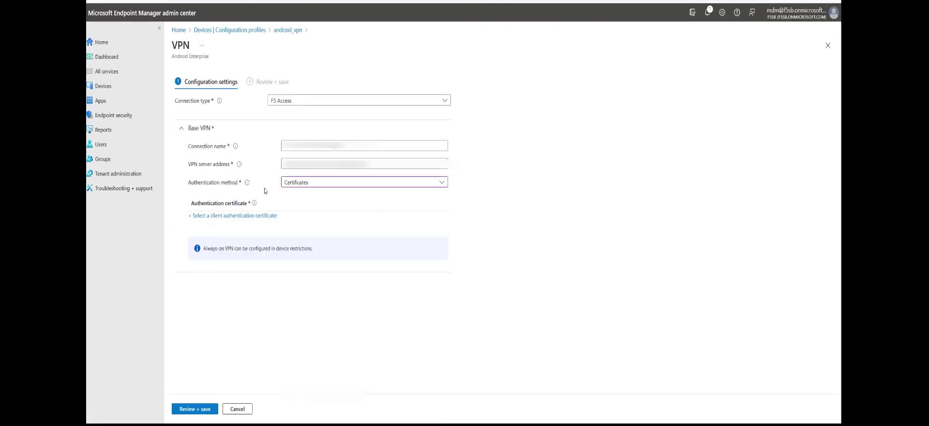
# Set authentication to Certificates with the Android_pkcs certificate, then review and save
pyautogui.click(442, 184)
pyautogui.click(443, 185)
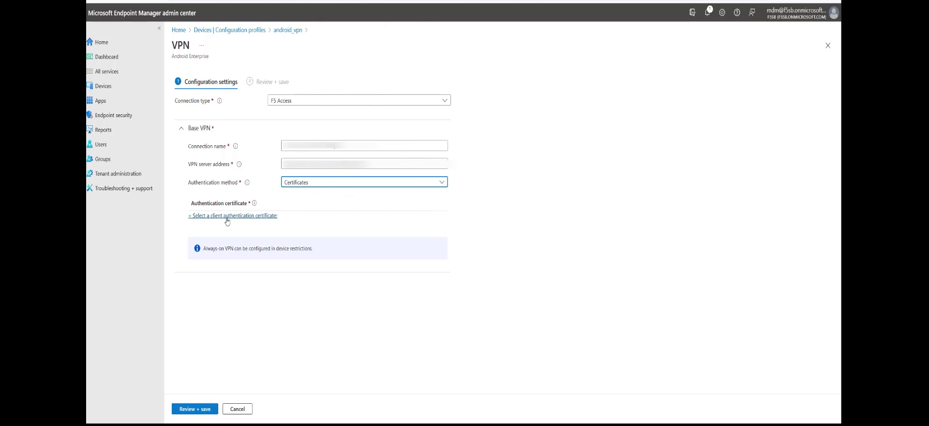
pyautogui.click(237, 216)
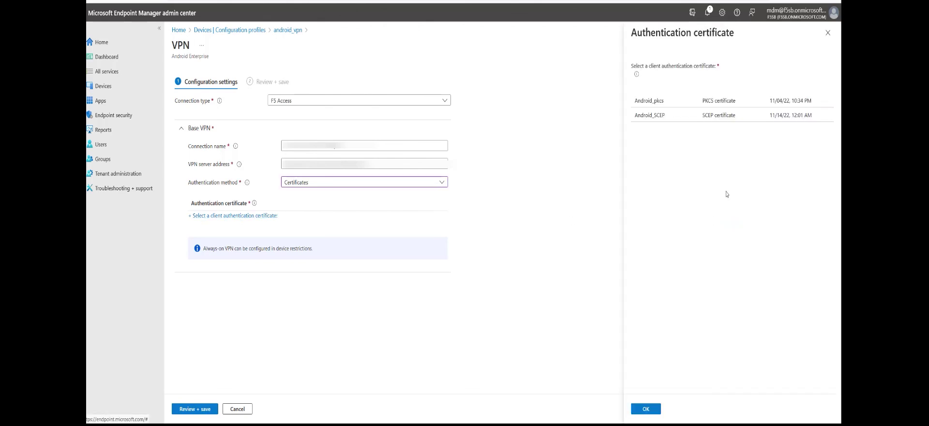
pyautogui.click(660, 100)
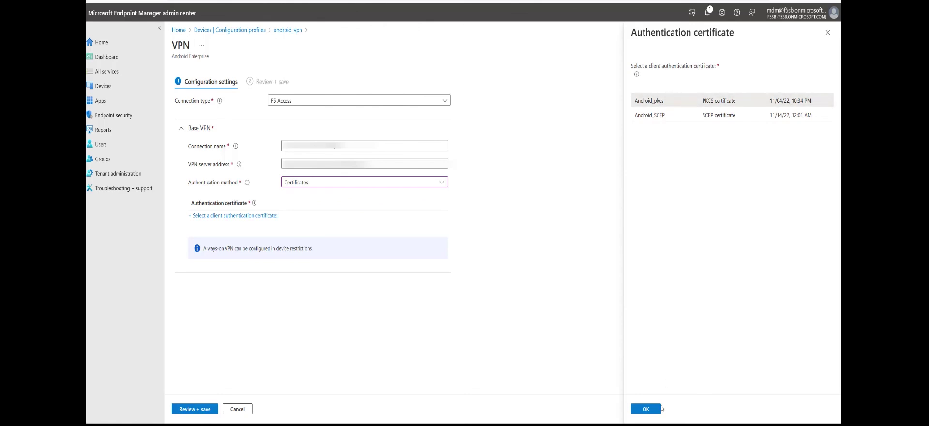
pyautogui.click(650, 409)
pyautogui.click(191, 409)
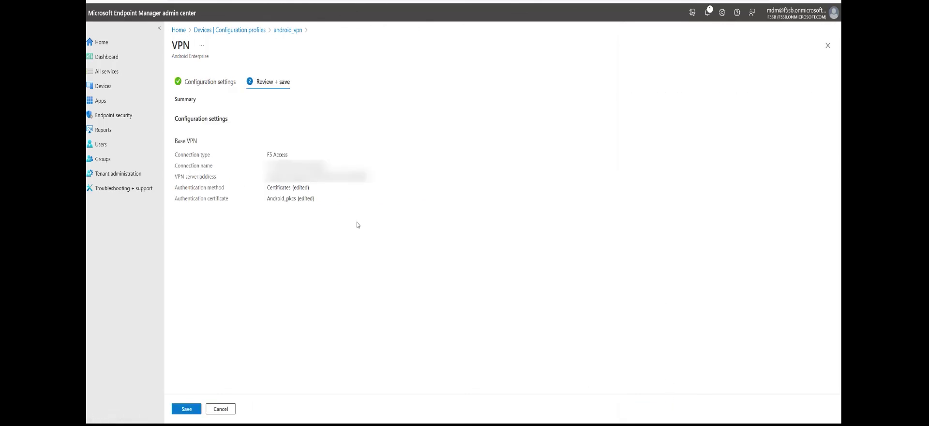
pyautogui.click(191, 410)
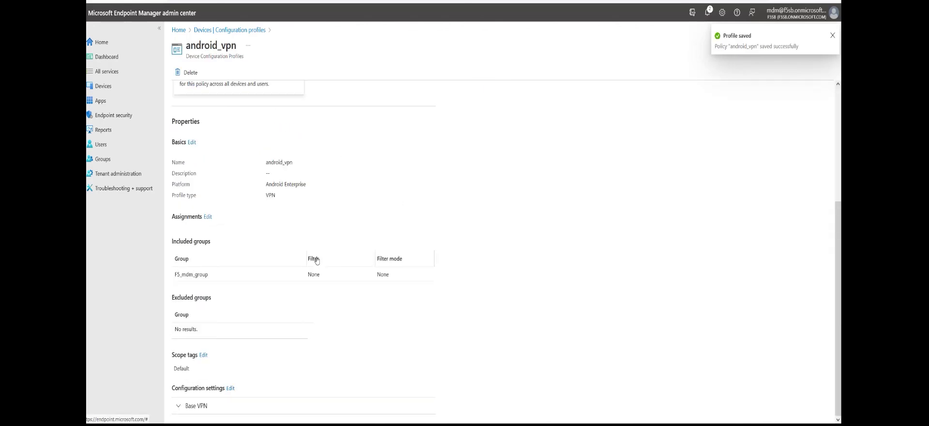
# Open the enrolled Android device, check its configuration policies, and select its Intune Device ID
pyautogui.hotkey('alt', 'Left')
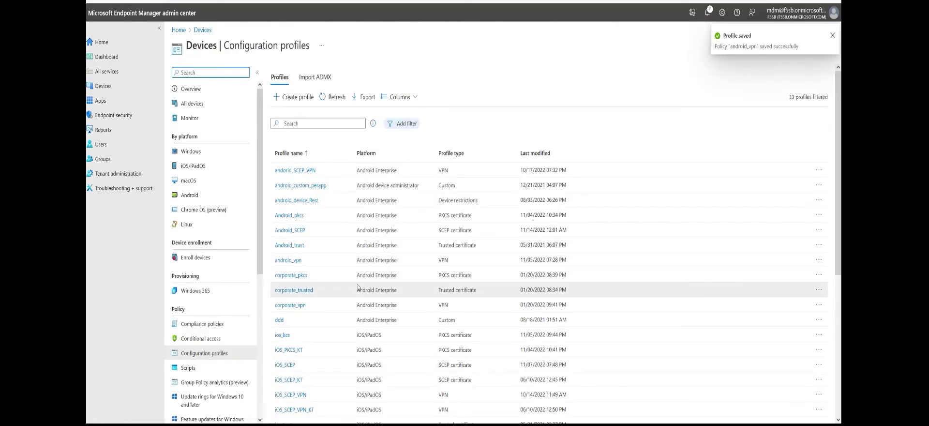
pyautogui.hotkey('alt', 'Left')
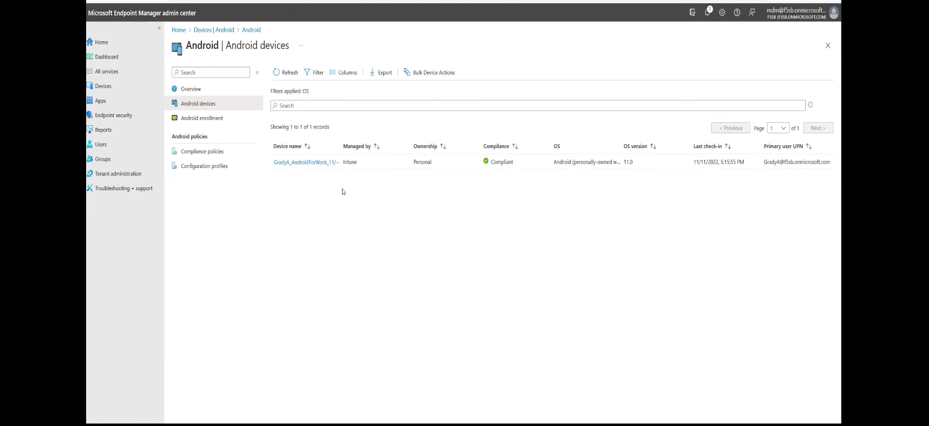
pyautogui.click(304, 164)
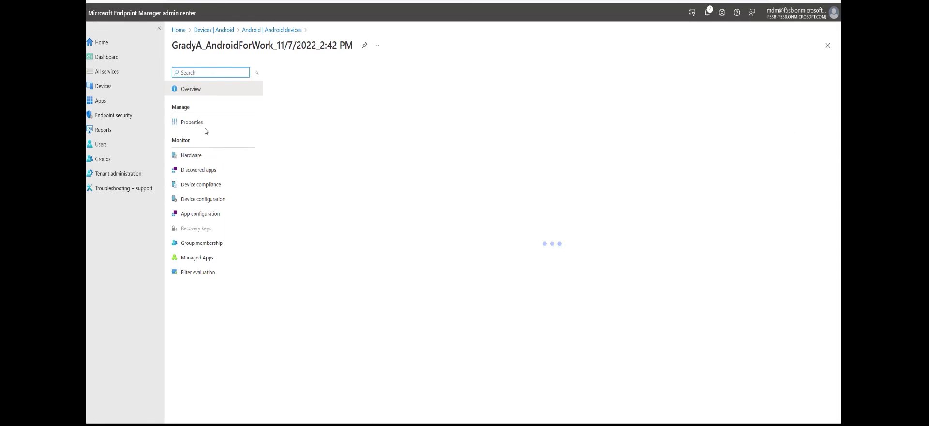
pyautogui.click(206, 200)
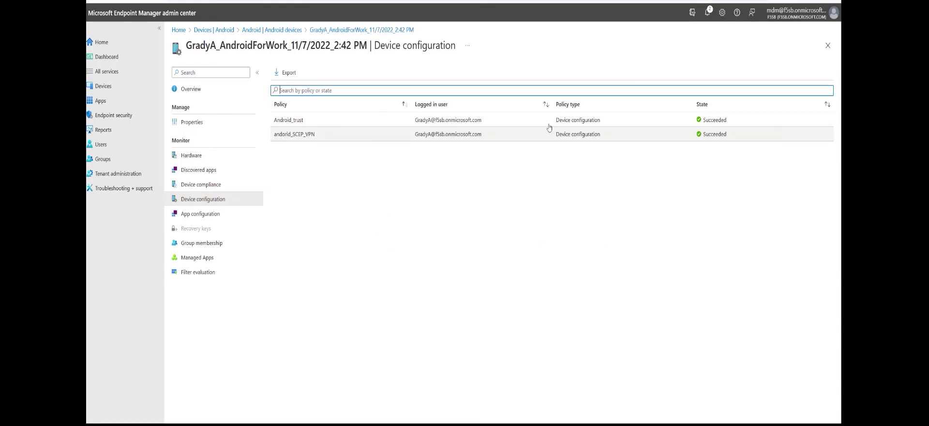
pyautogui.click(196, 123)
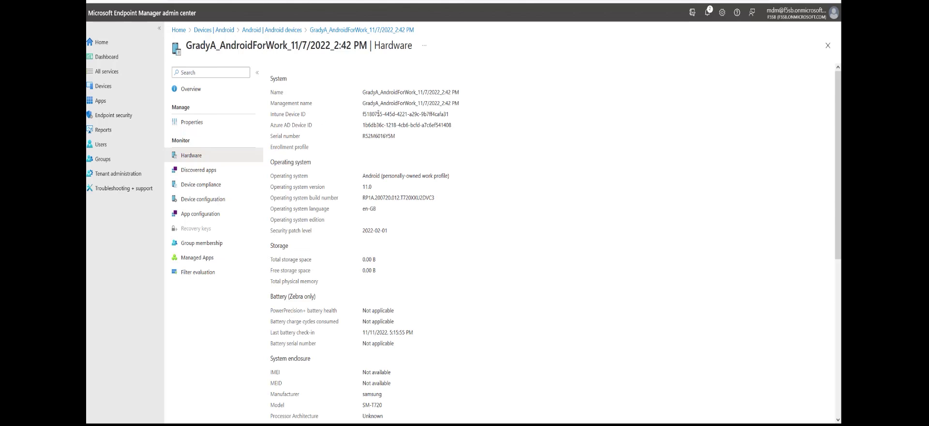
pyautogui.moveTo(372, 112); pyautogui.dragTo(452, 115)
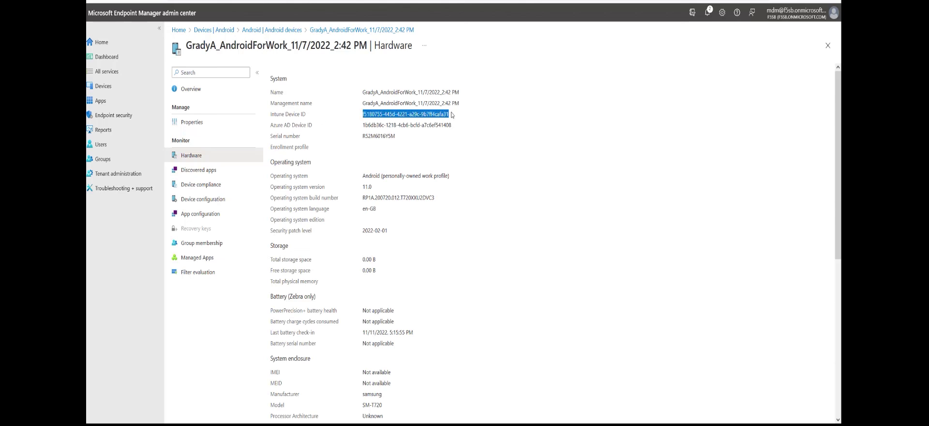